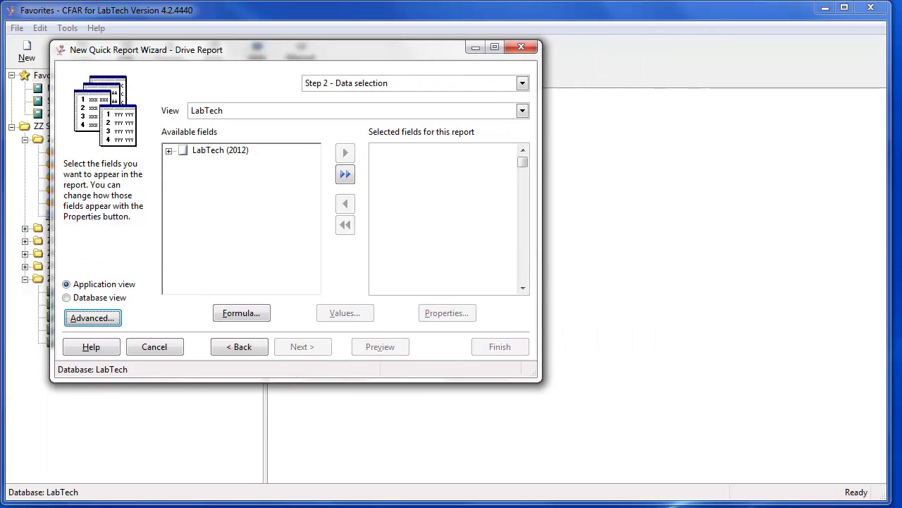
Enlarge the wizard window and add the Client Name field from Client Management > Clients to the report
left_click_drag(538, 379, 735, 462)
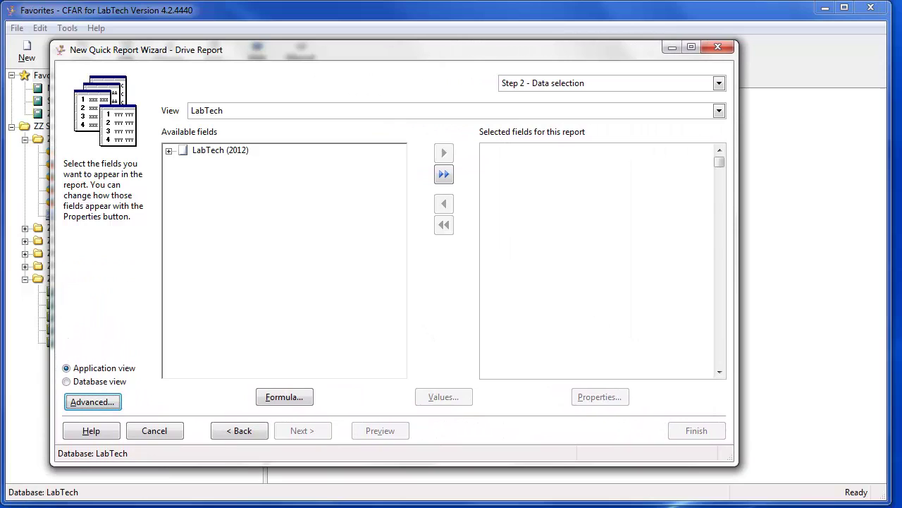
double_click(220, 151)
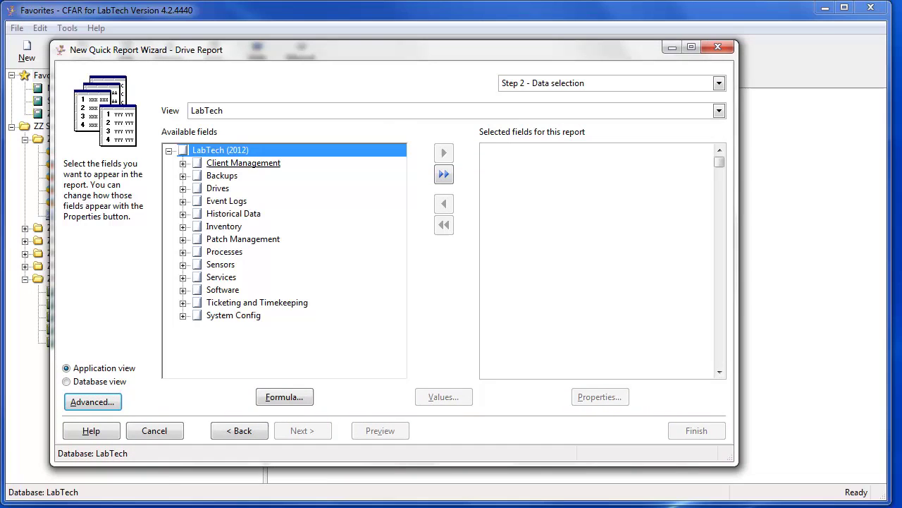
left_click(182, 163)
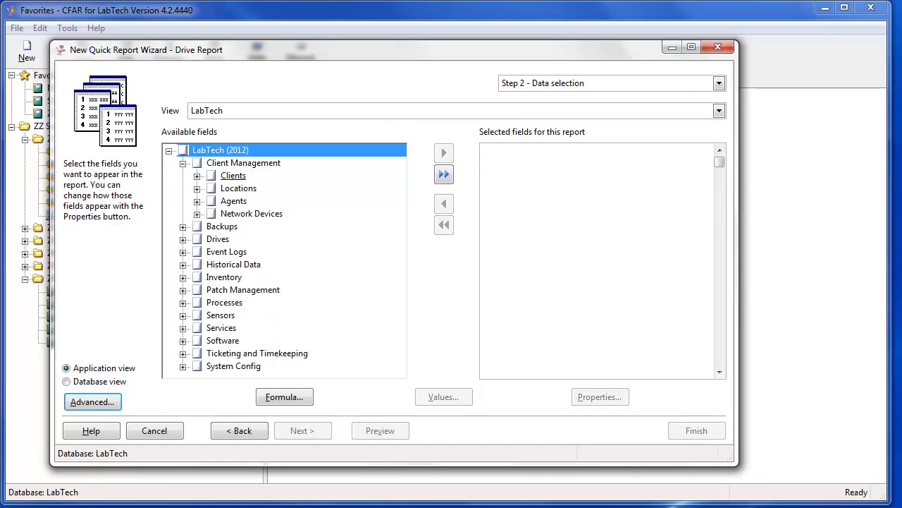
double_click(233, 176)
left_click(258, 162)
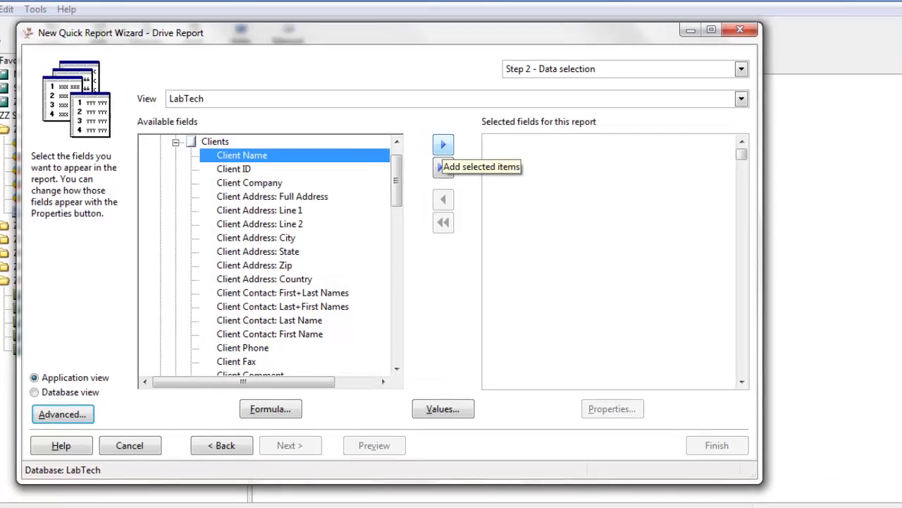
left_click(443, 153)
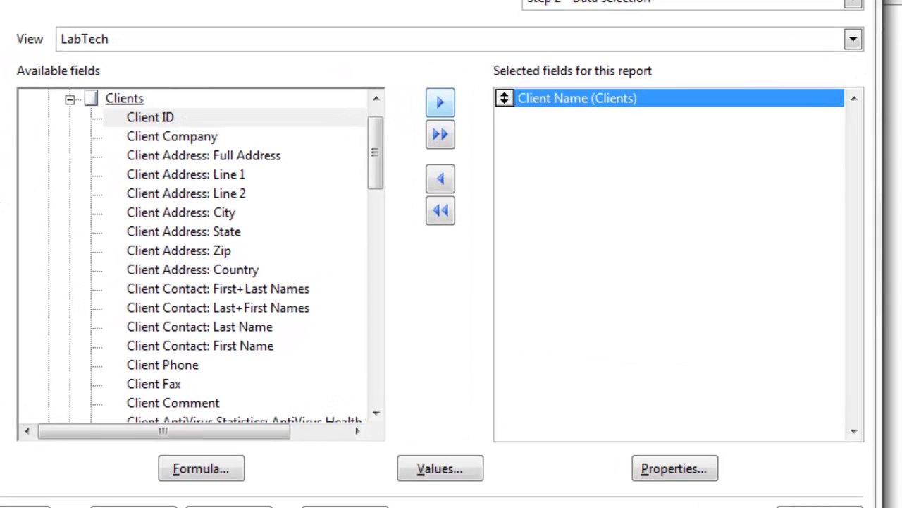
Add the Agent Computer Name field from the Agents category to the report
double_click(124, 98)
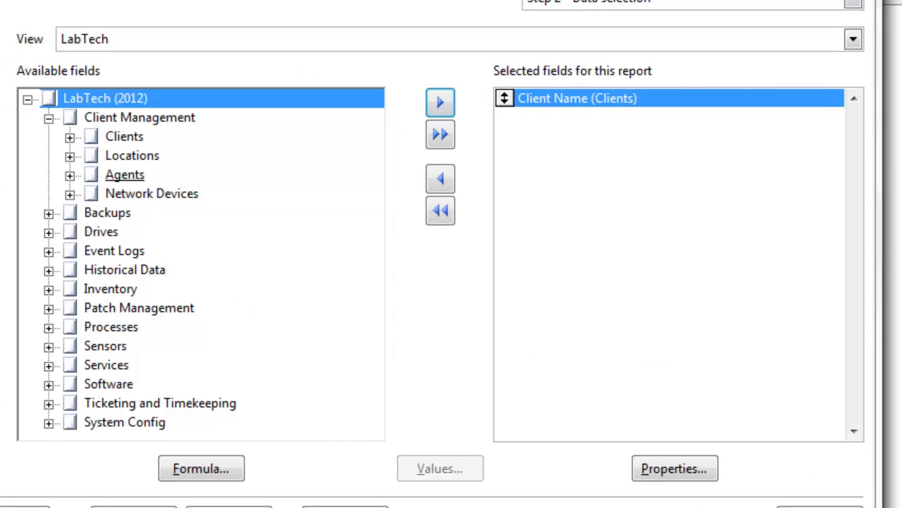
double_click(125, 174)
left_click(192, 117)
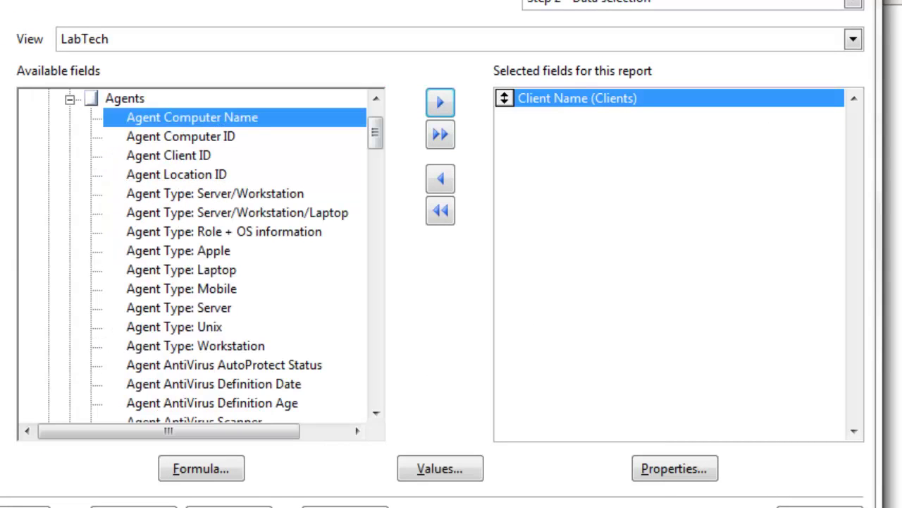
left_click(440, 102)
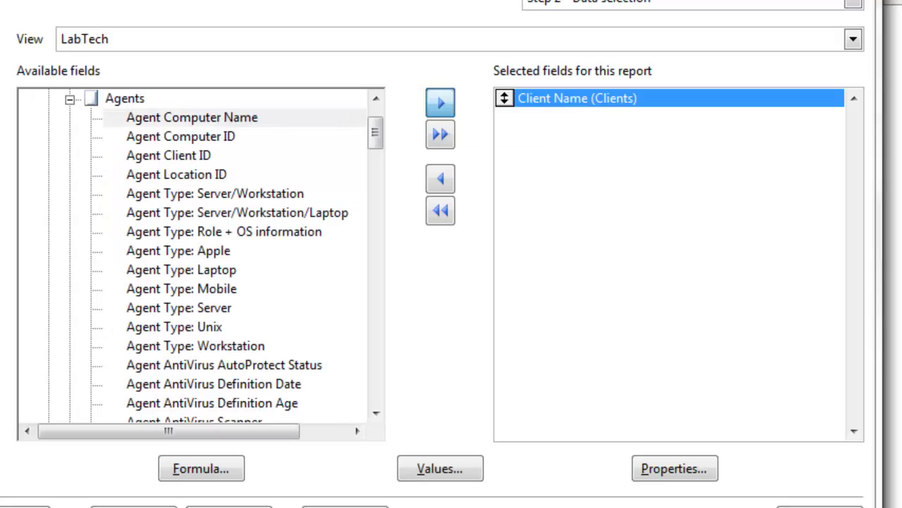
Group the report on Client Name, starting each group on a new page and creating bookmarks on the field
left_click(505, 98)
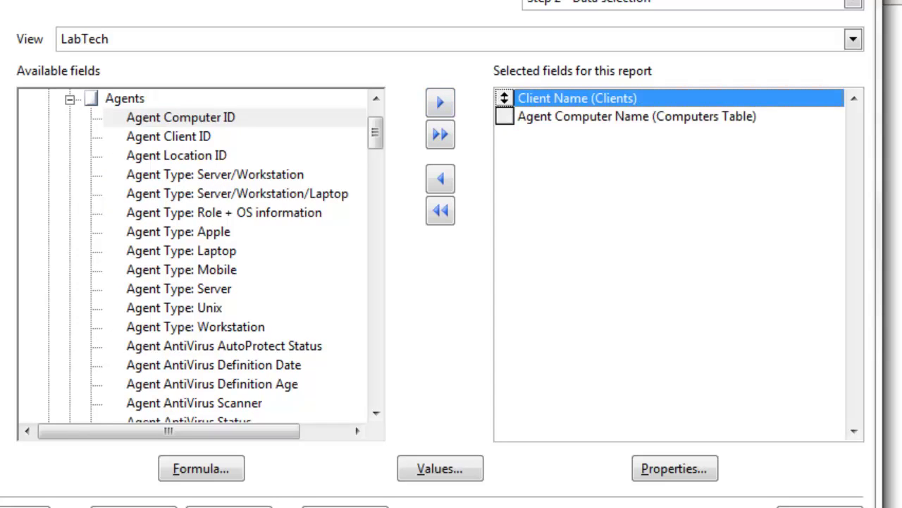
left_click(675, 468)
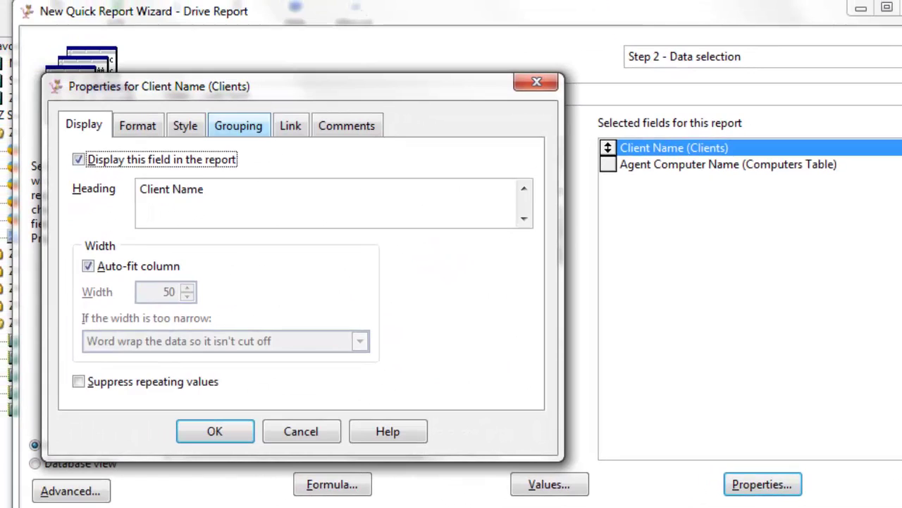
left_click(194, 100)
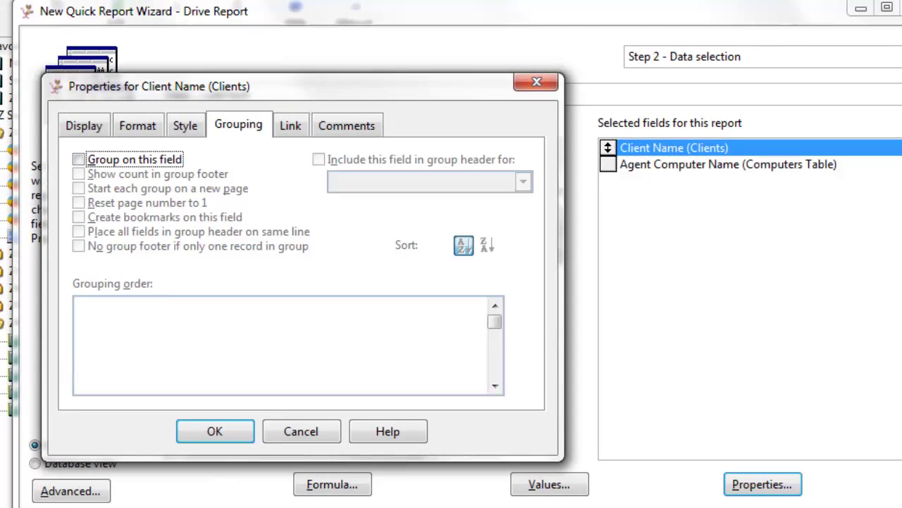
left_click(78, 159)
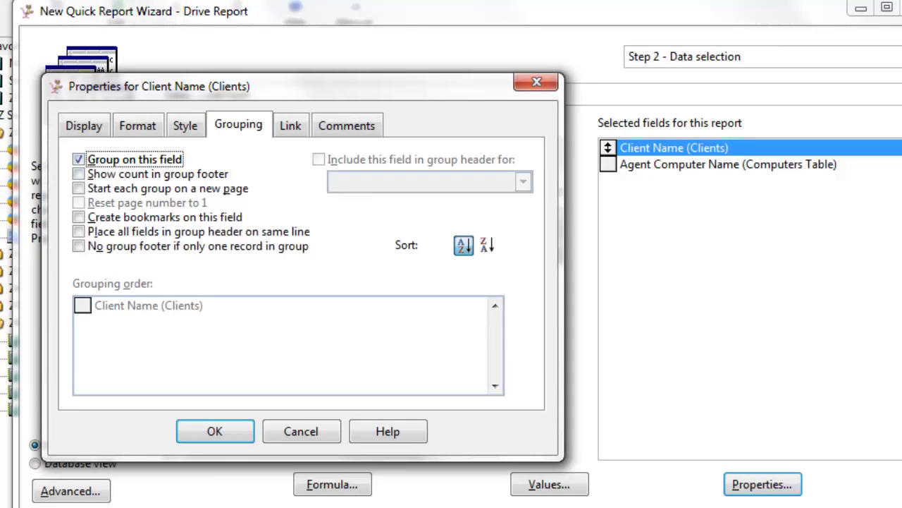
left_click(78, 188)
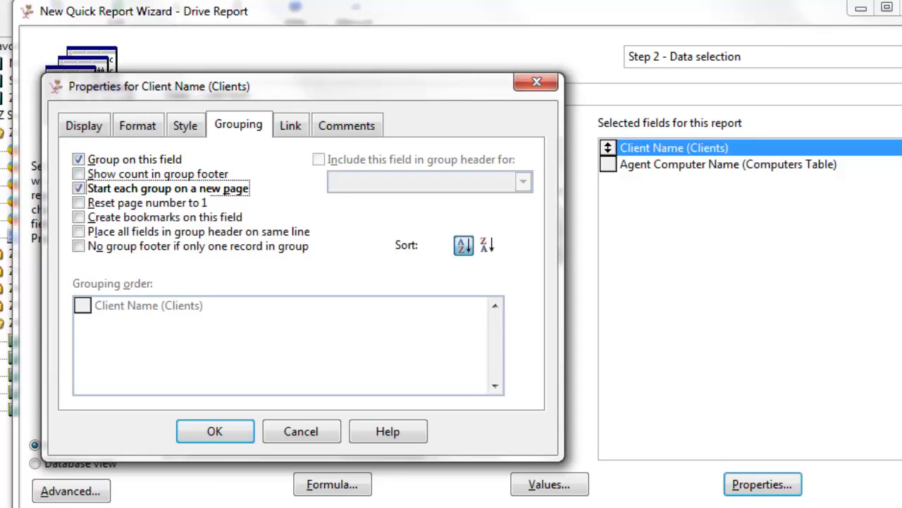
left_click(78, 217)
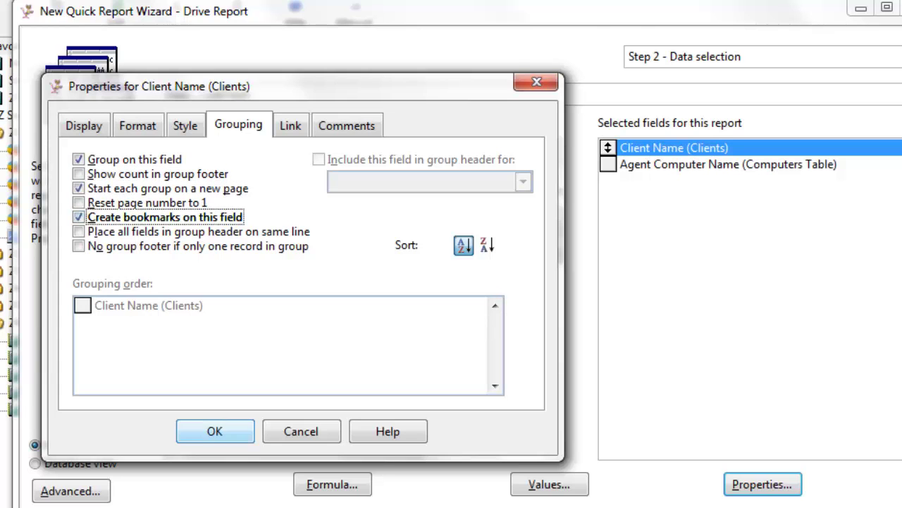
left_click(215, 431)
Group the report on the Agent Computer Name field as well
left_click(727, 164)
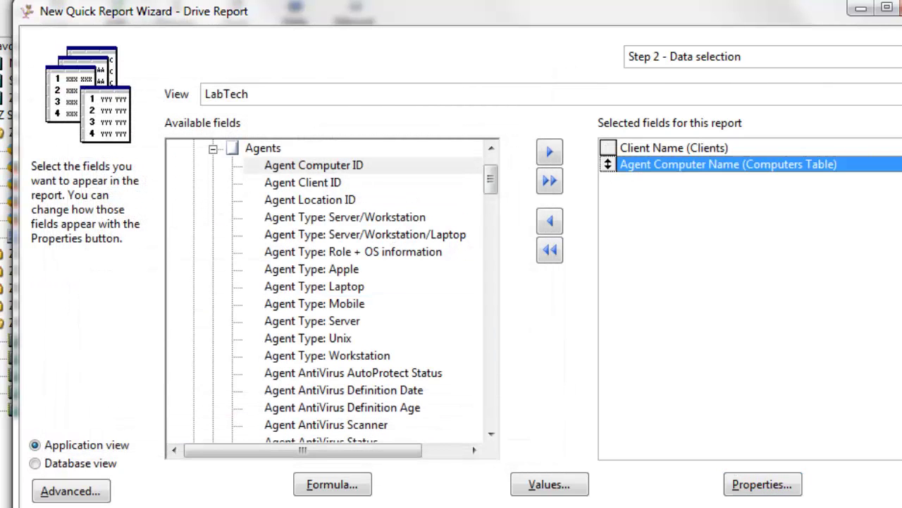
left_click(762, 484)
left_click(238, 125)
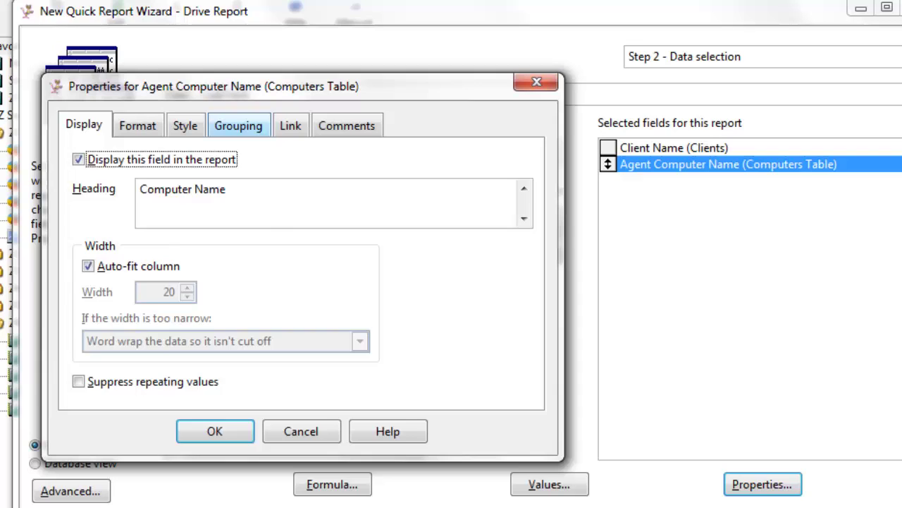
left_click(79, 160)
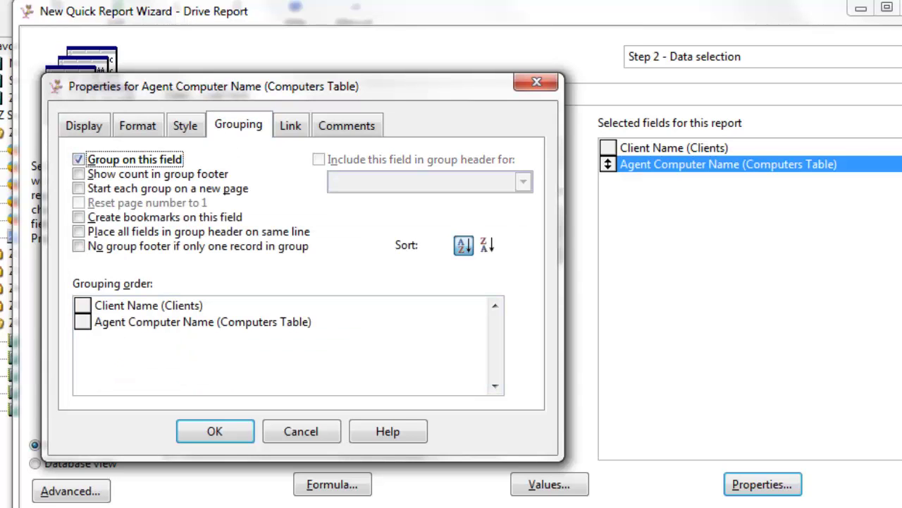
left_click(202, 322)
key("Return")
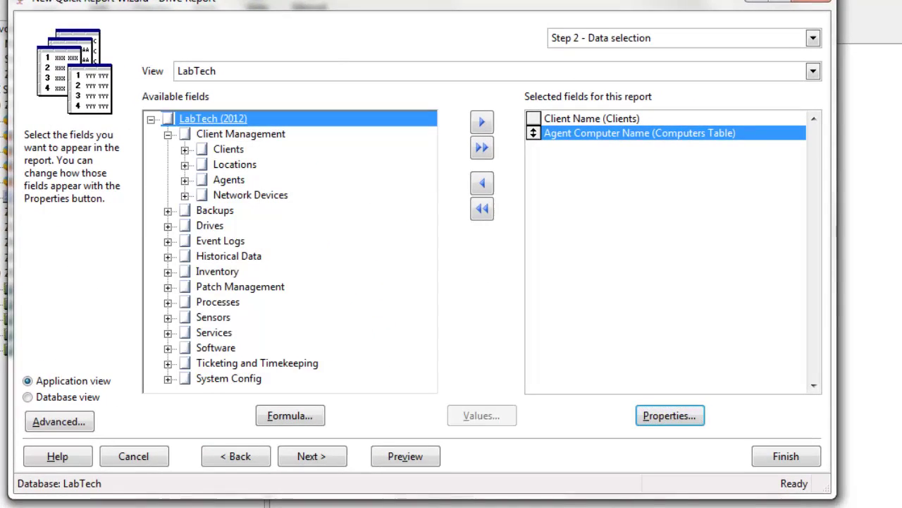
Collapse Client Management and add the Drive Type field from the Drives category to the report
double_click(241, 134)
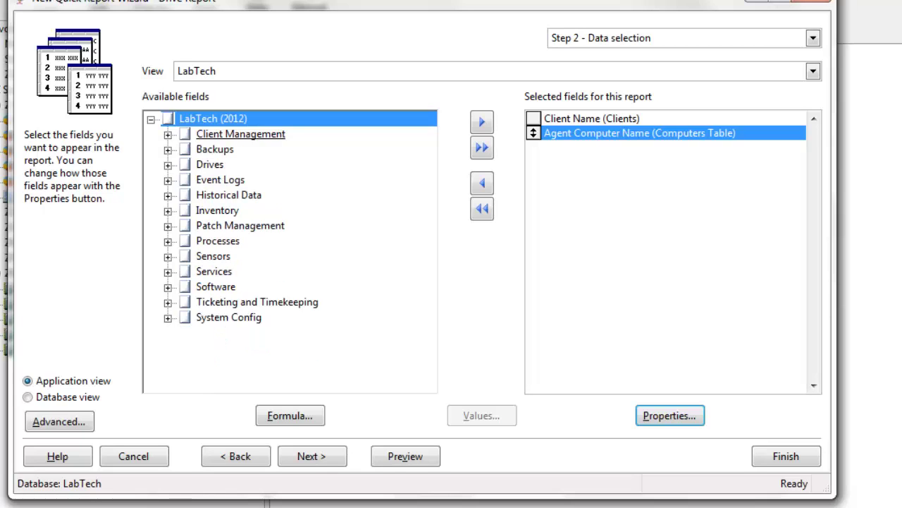
double_click(210, 164)
left_click(237, 134)
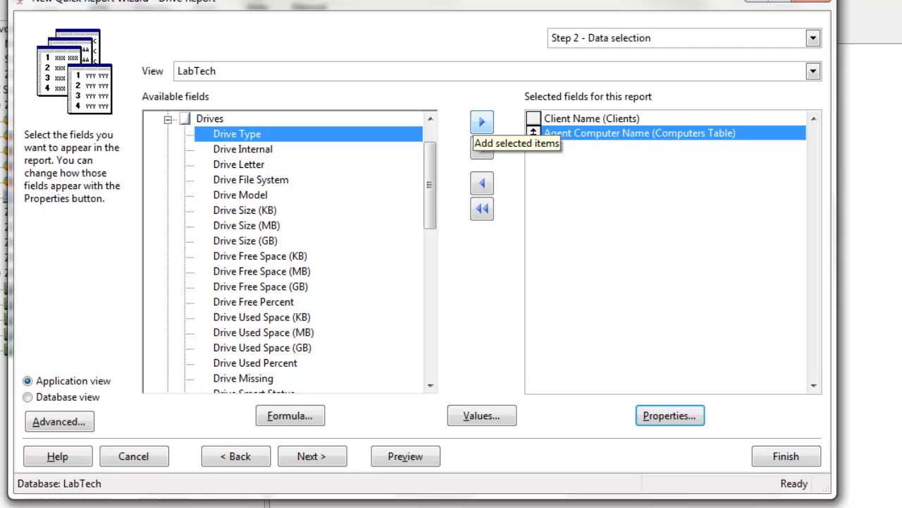
left_click(481, 122)
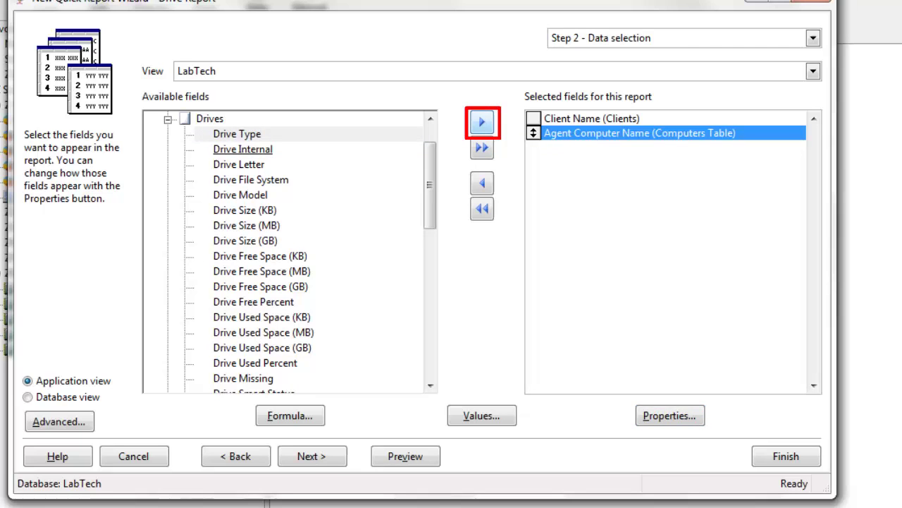
left_click(237, 134)
left_click(482, 122)
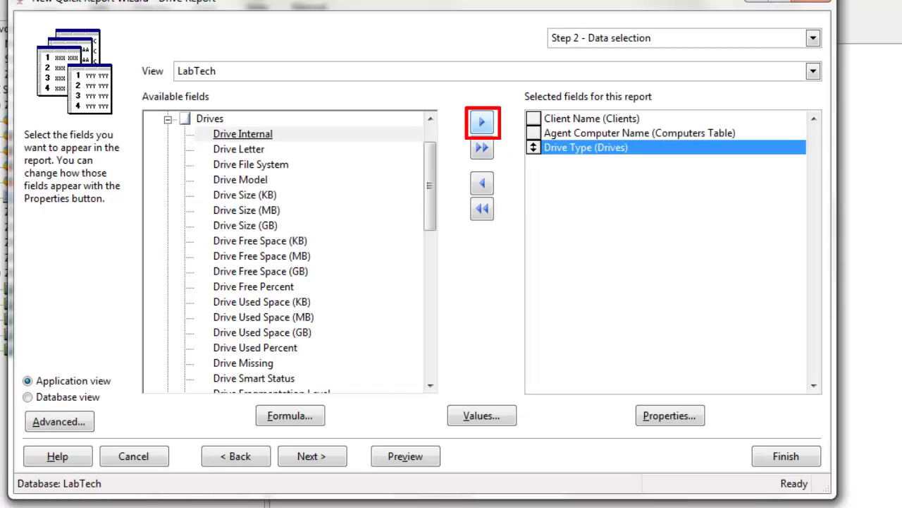
Add the Drive Letter and Drive Model fields to the report
left_click(238, 148)
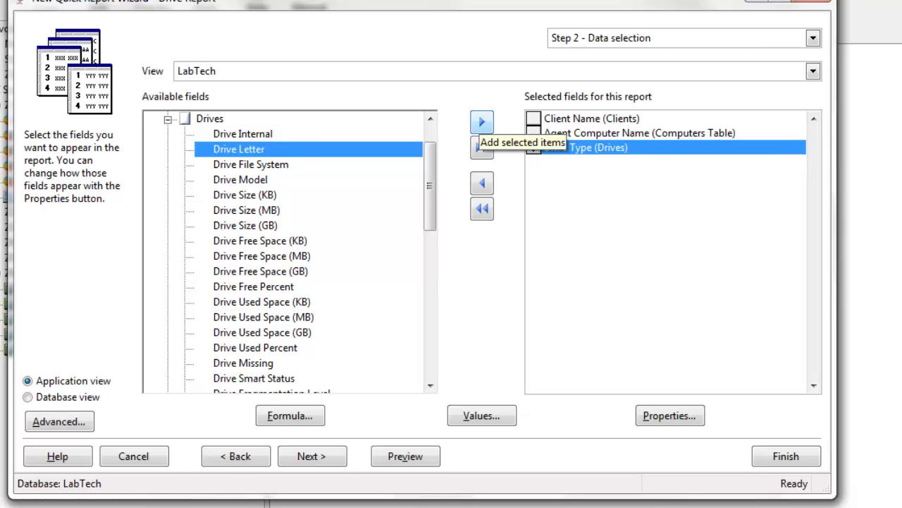
left_click(482, 121)
left_click(241, 164)
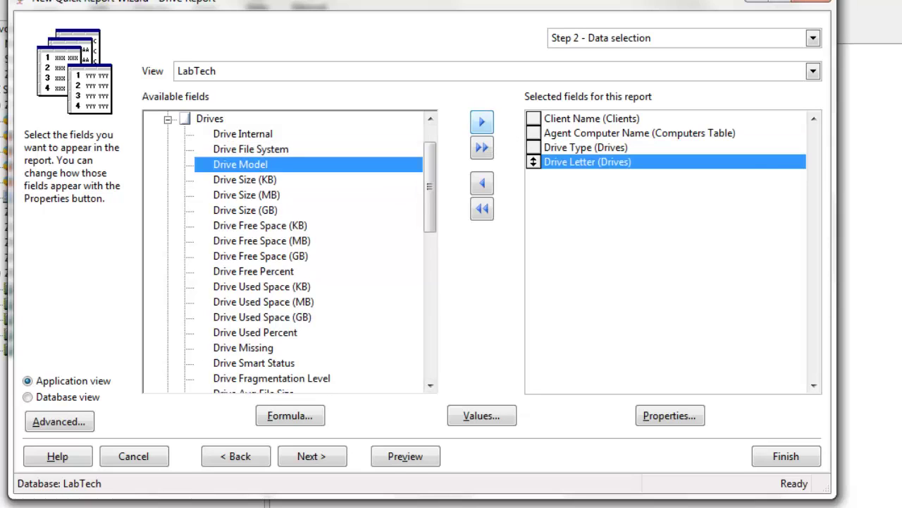
left_click(482, 122)
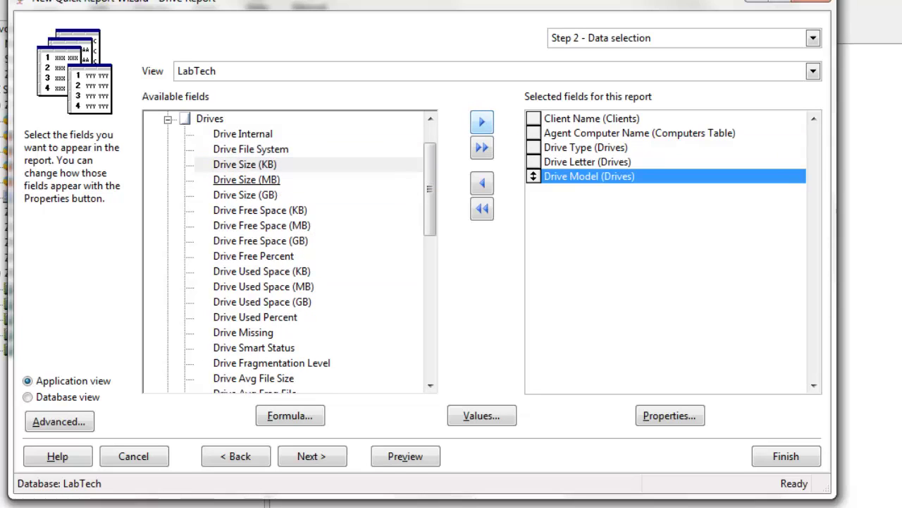
Add the Drive Size (GB) and Drive Free Percent fields to the report
left_click(246, 195)
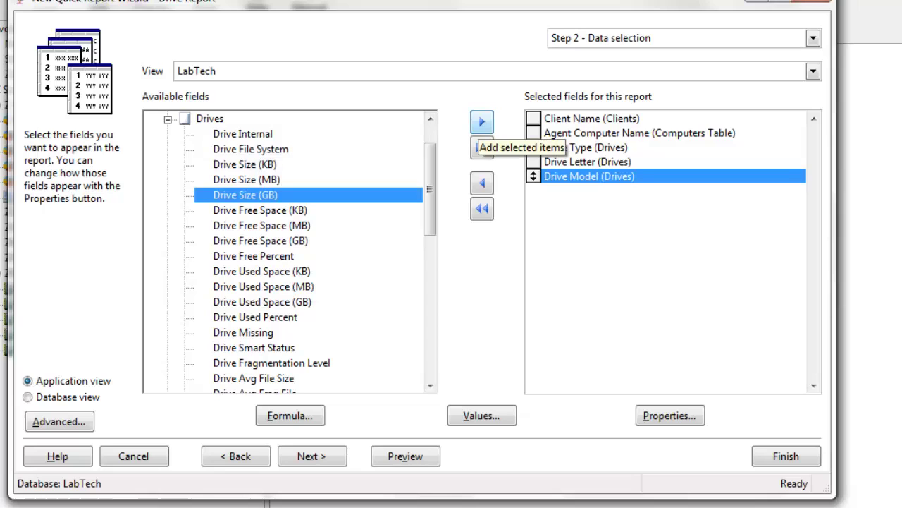
left_click(482, 122)
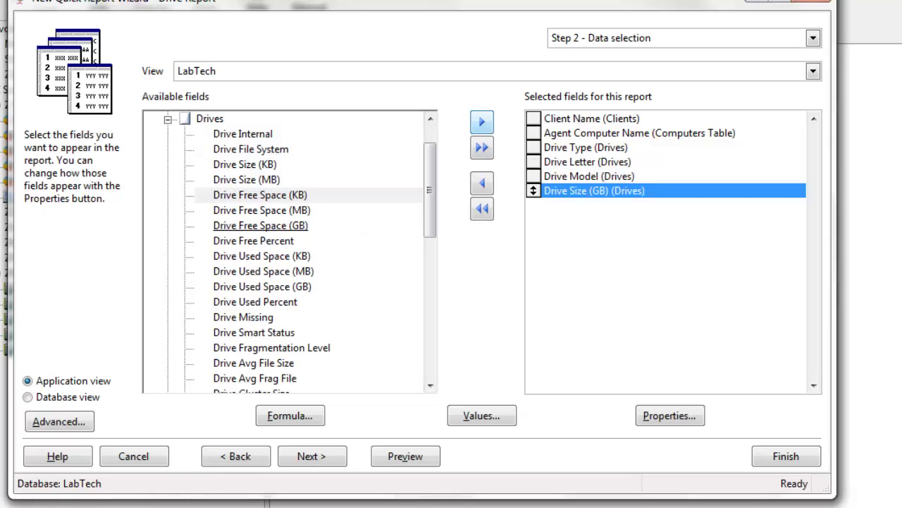
left_click(253, 240)
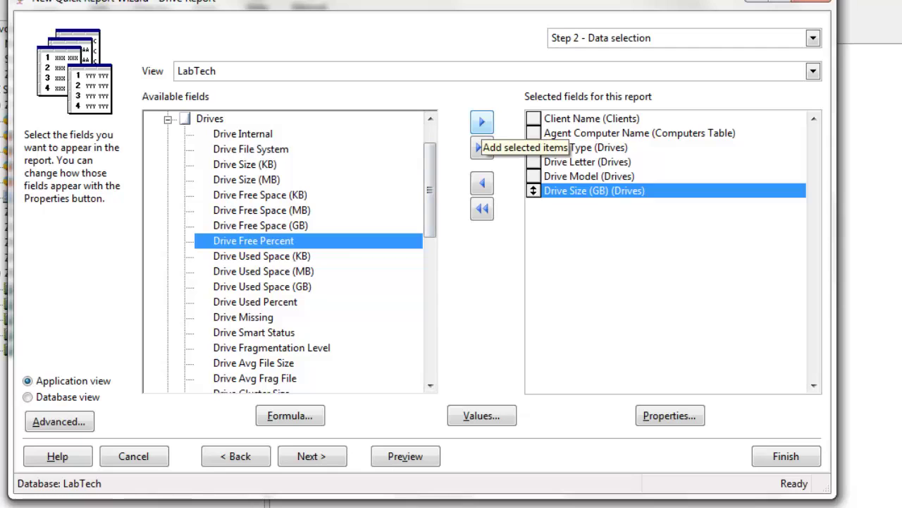
left_click(482, 123)
Check the existing values of the Drive Volume Name field and add that field to the report
left_click_drag(429, 190, 429, 311)
left_click(258, 256)
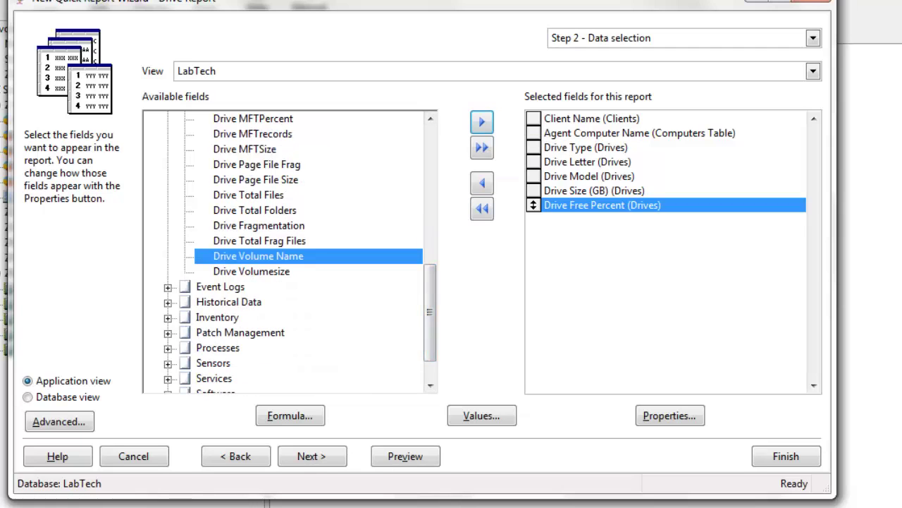
left_click(482, 415)
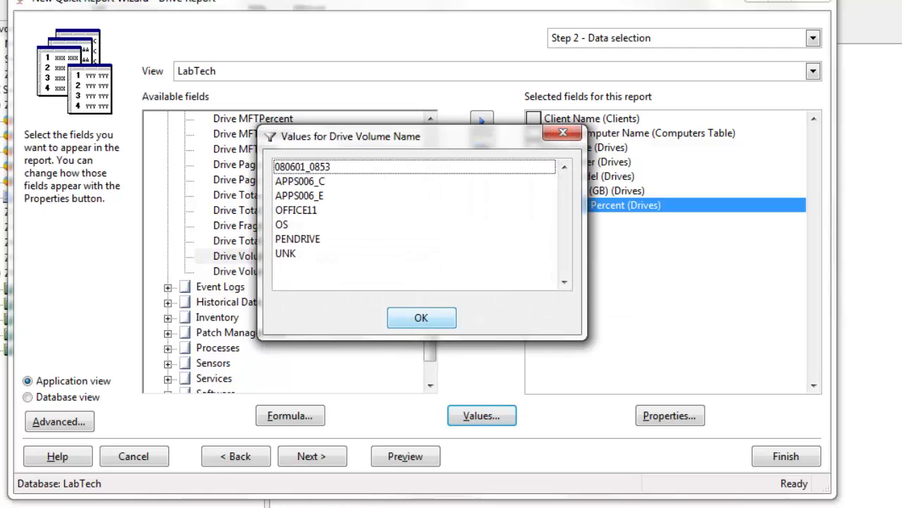
left_click(421, 317)
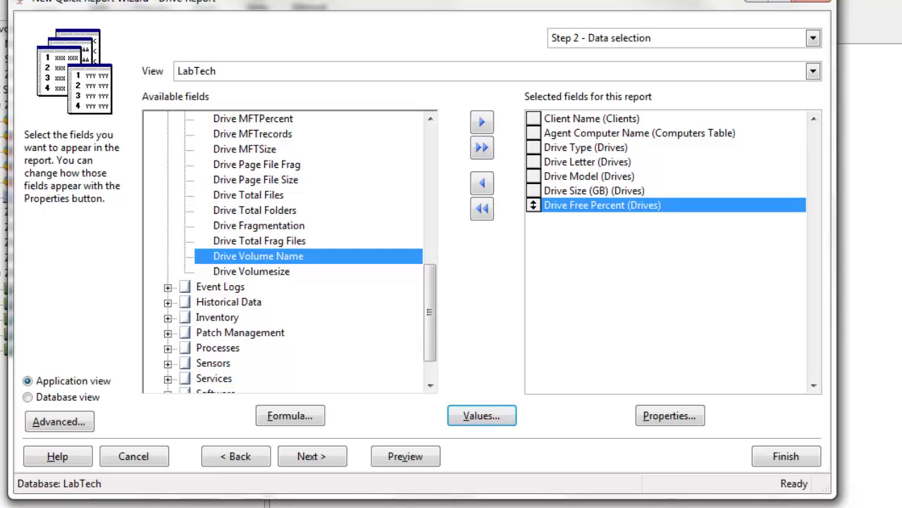
left_click(482, 122)
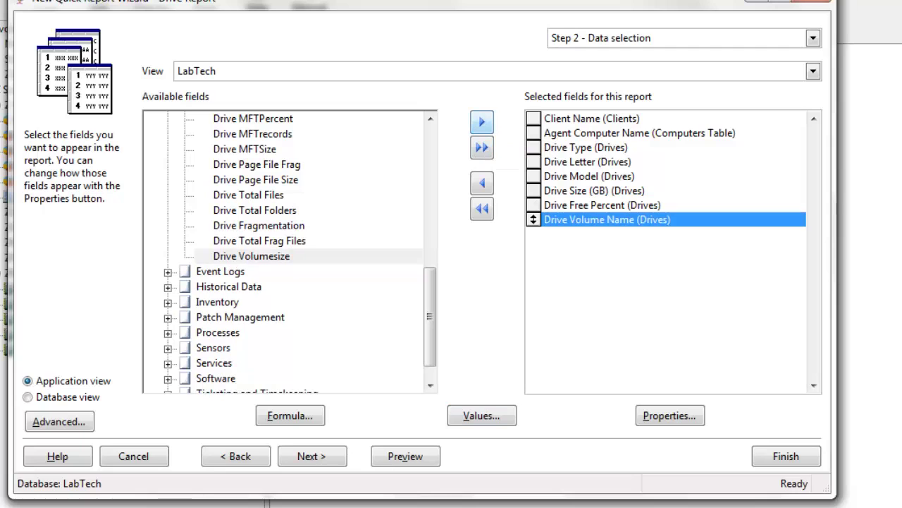
Start a new filter condition for the report and review the fields available in the Clients table
left_click(312, 456)
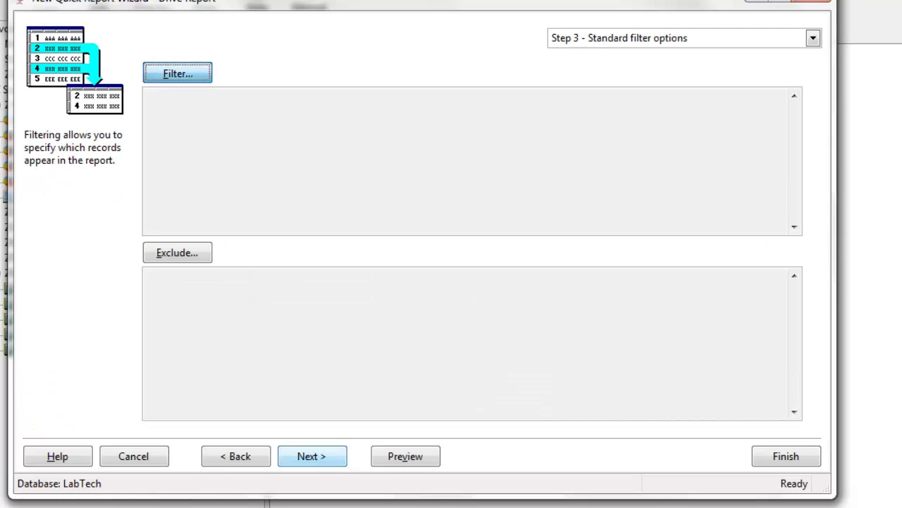
key("Return")
key("Return")
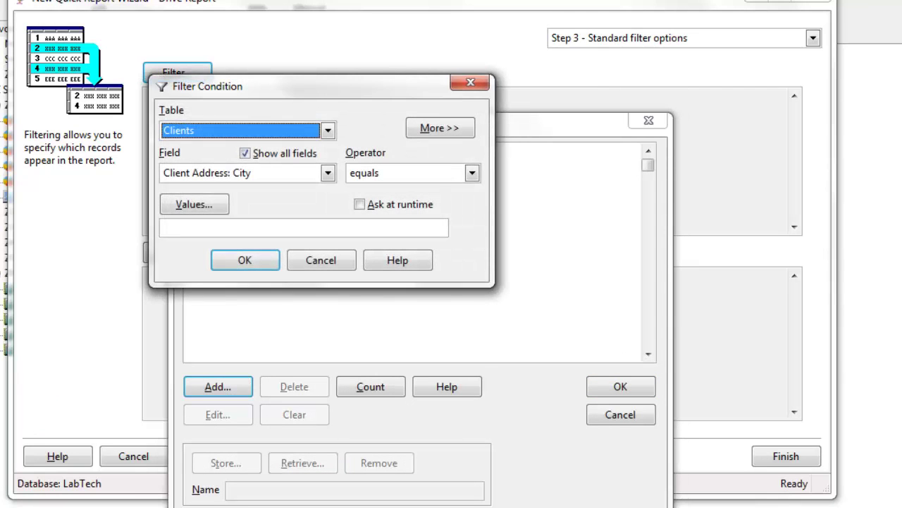
key("Tab")
key("alt+Down")
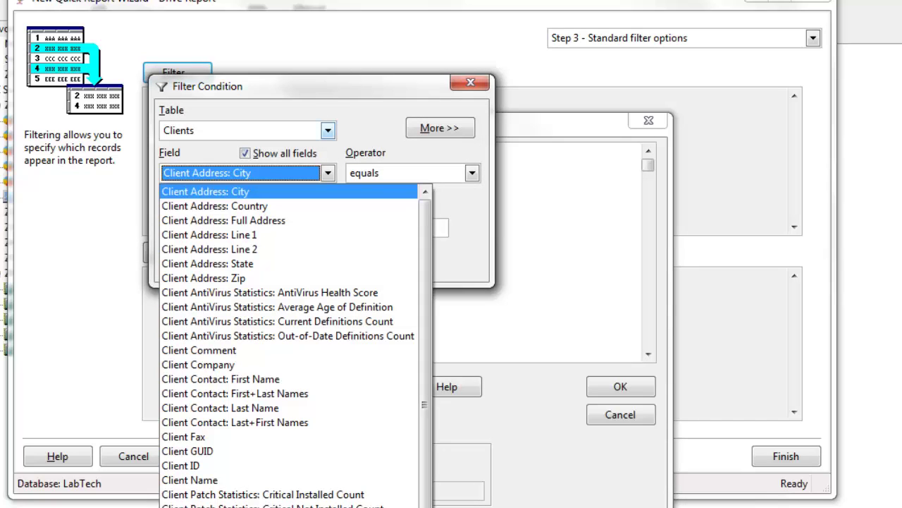
key("Escape")
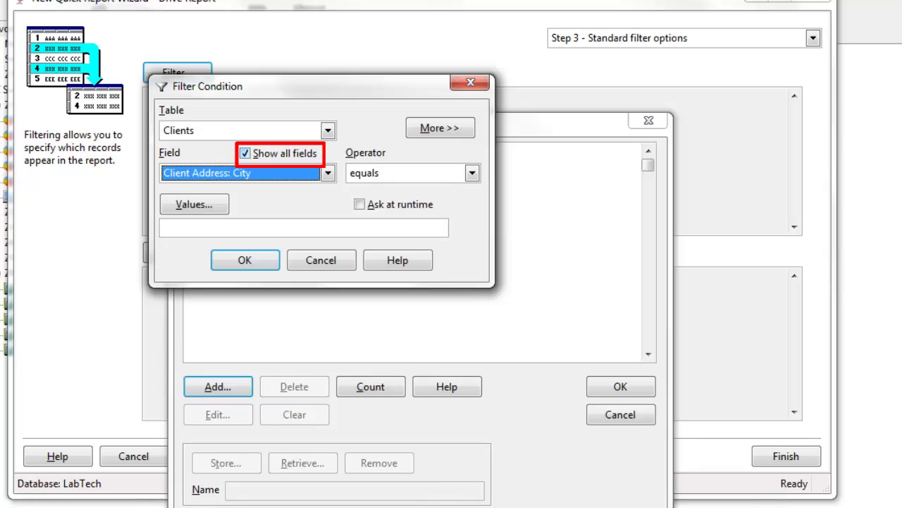
Limit the field choices to those in the report and add a Client Name equals condition that asks at runtime
key("alt+s")
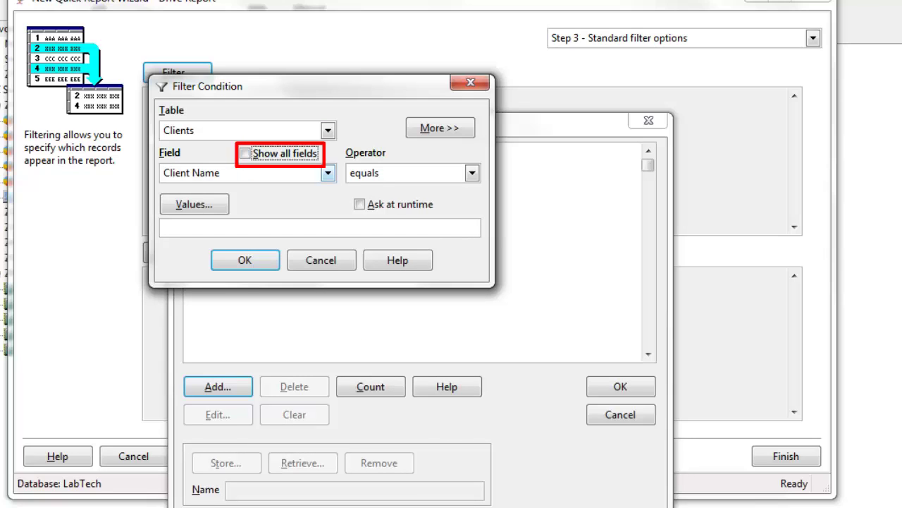
left_click(327, 173)
key("Escape")
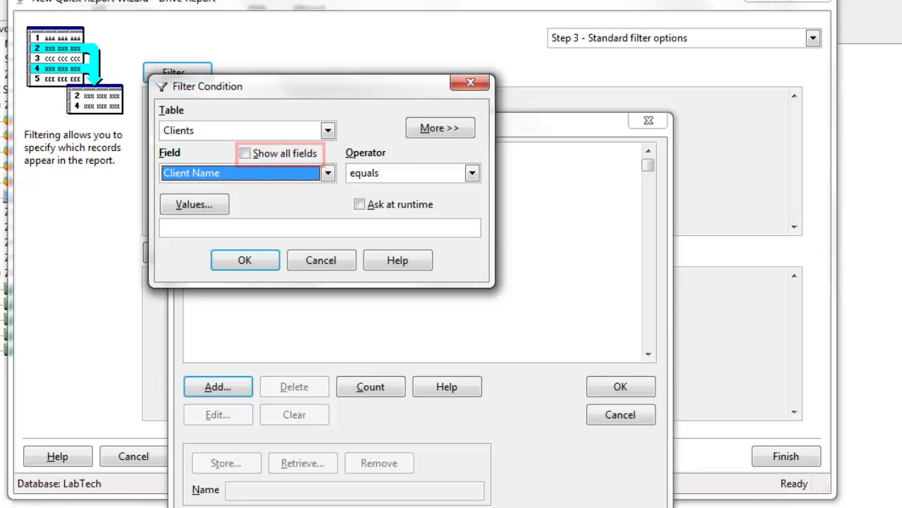
key("alt+a")
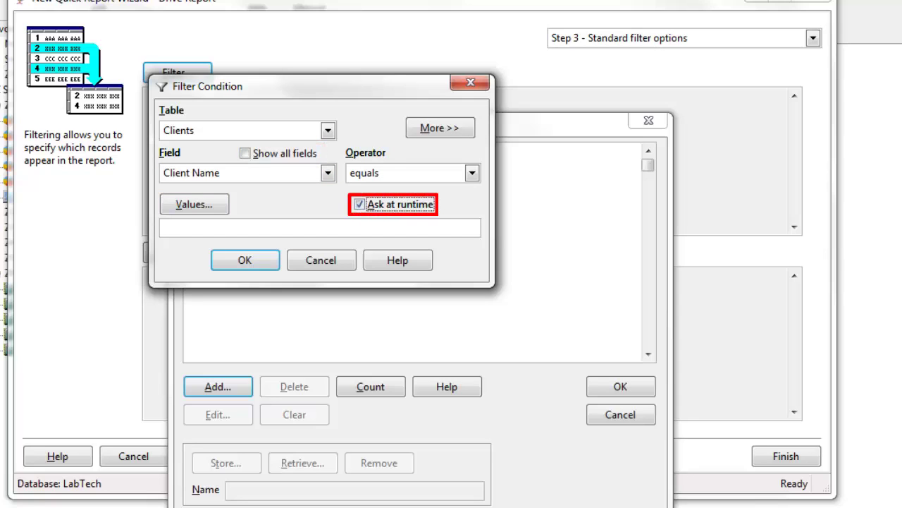
key("Return")
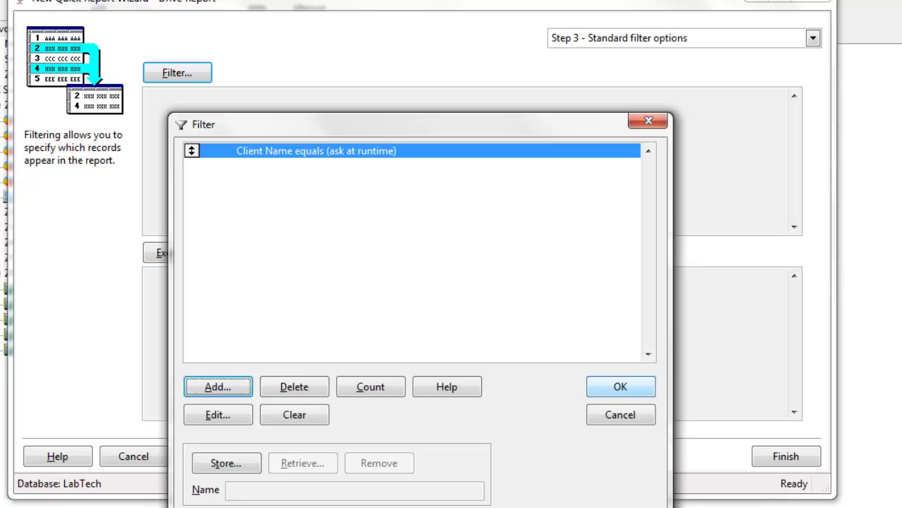
key("Return")
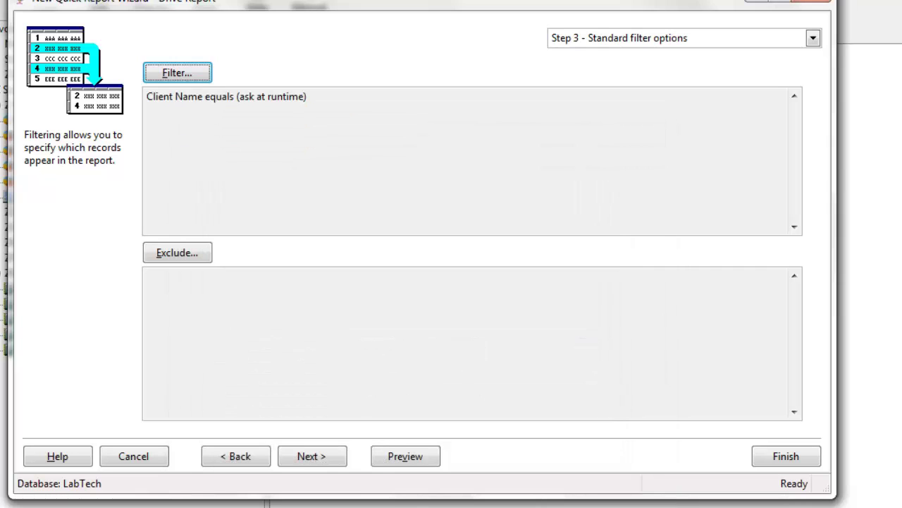
Add Drive Letter as an ascending sort field for the report
left_click(312, 456)
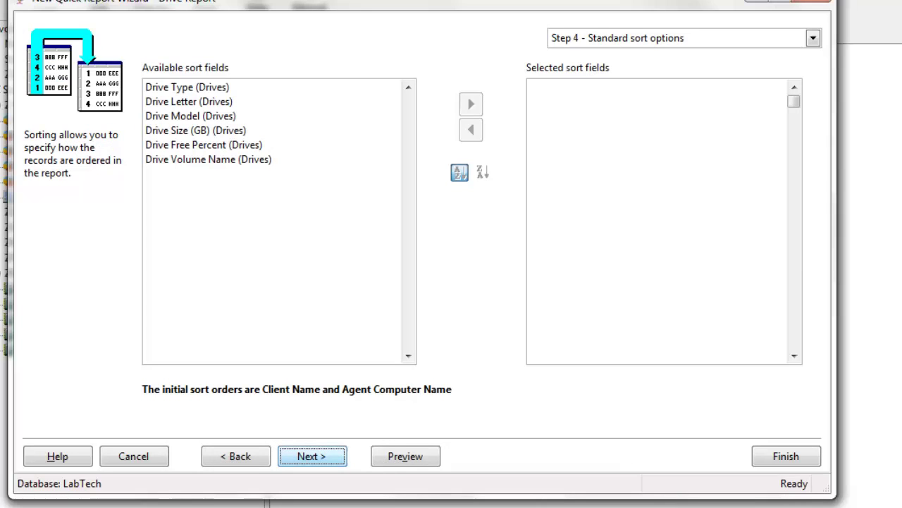
left_click(188, 102)
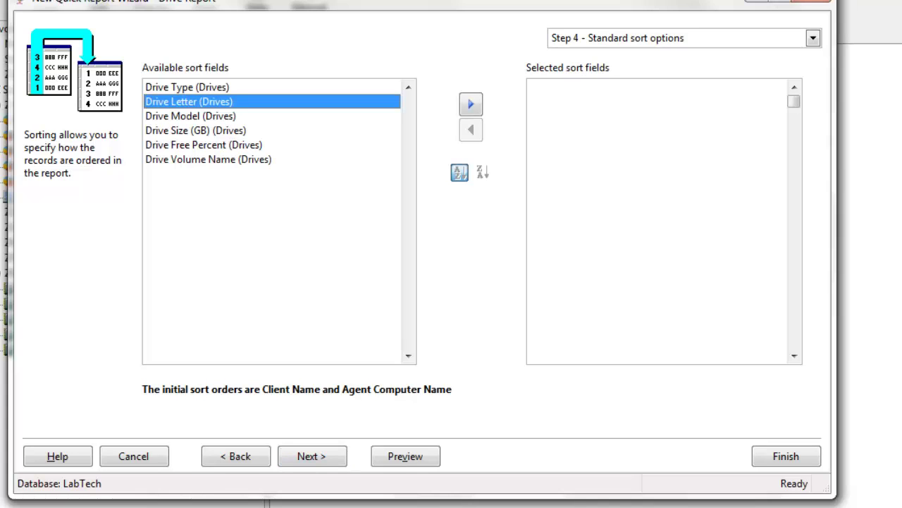
left_click(470, 104)
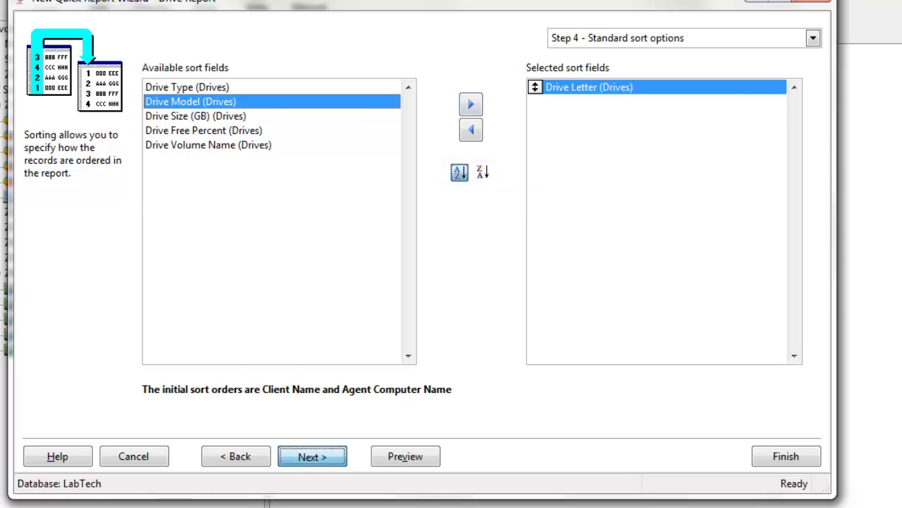
Review the available report templates, keep the current formatting and the Everyone group's access, and finish the report wizard
left_click(312, 456)
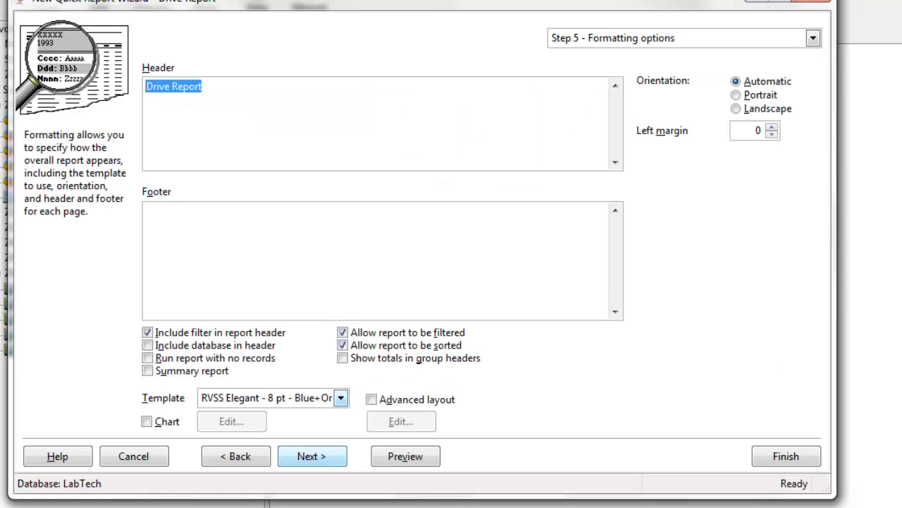
left_click(340, 398)
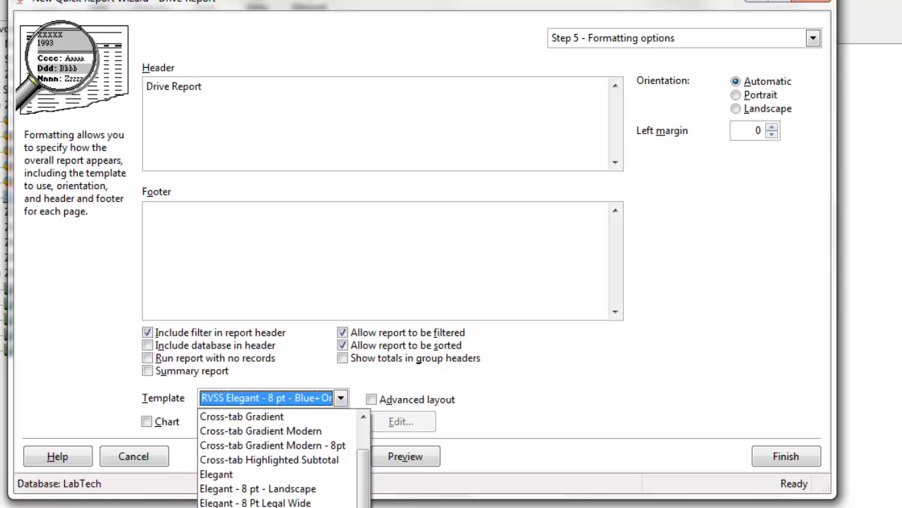
key("Escape")
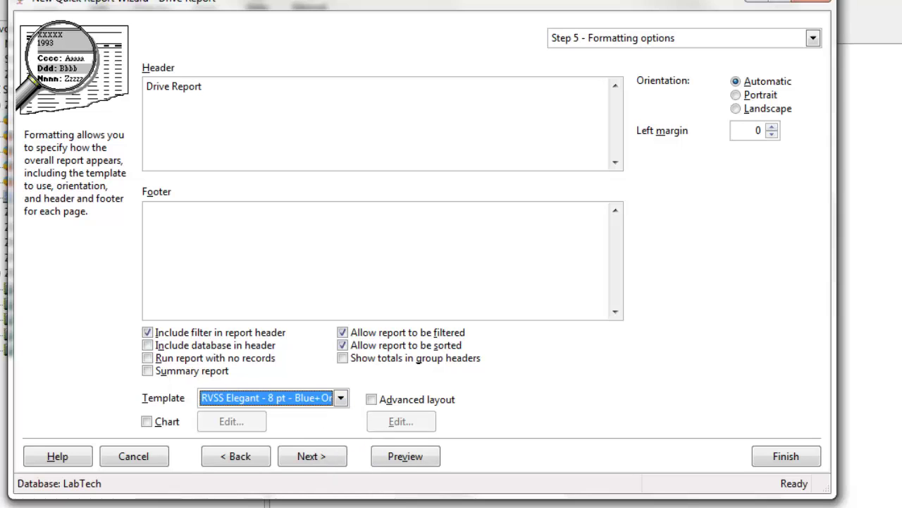
key("Return")
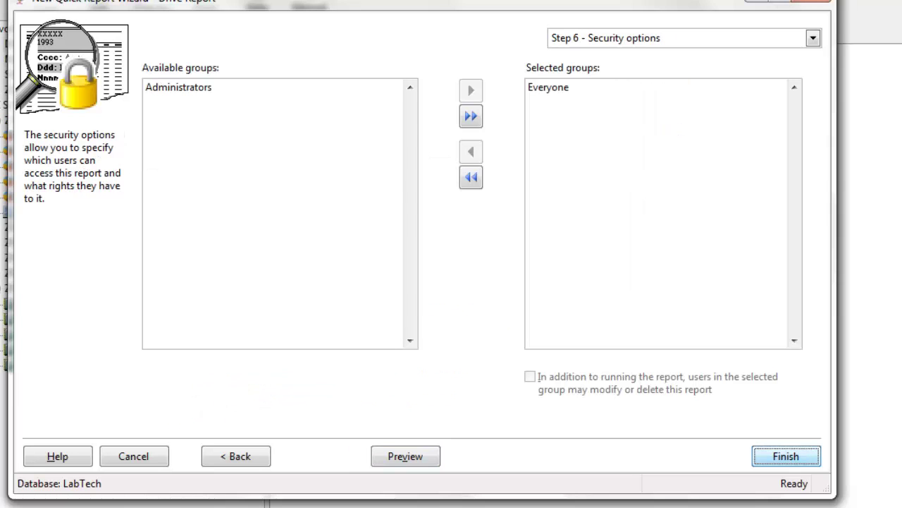
key("Return")
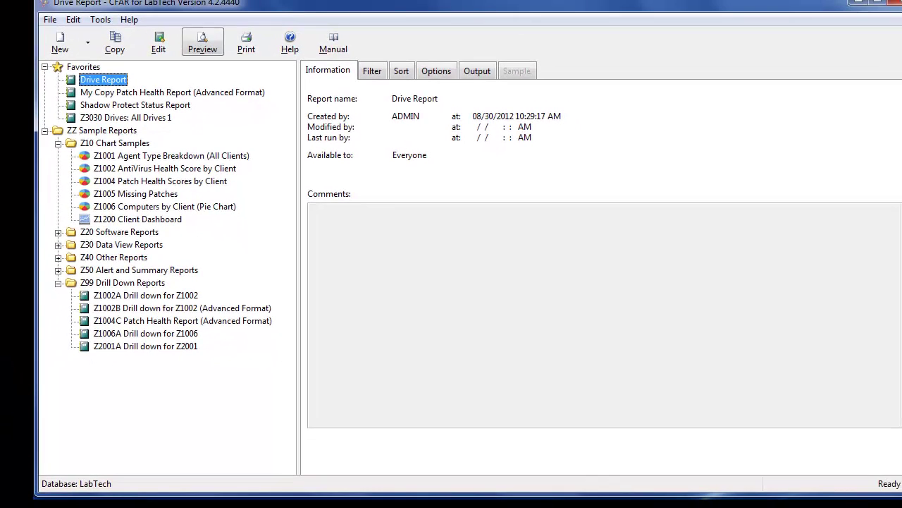
Preview the Drive Report, check the selectable Client Name values, and run it with the Client Name condition ignored
left_click(162, 8)
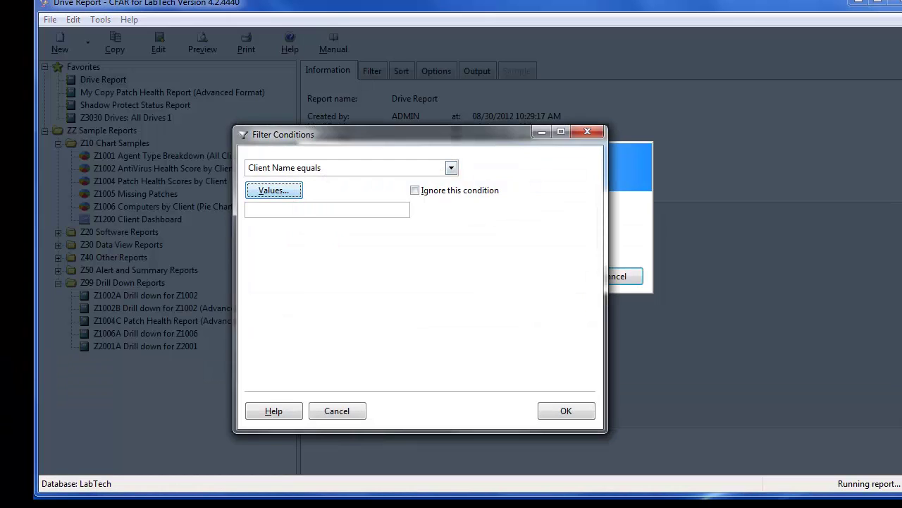
key("Return")
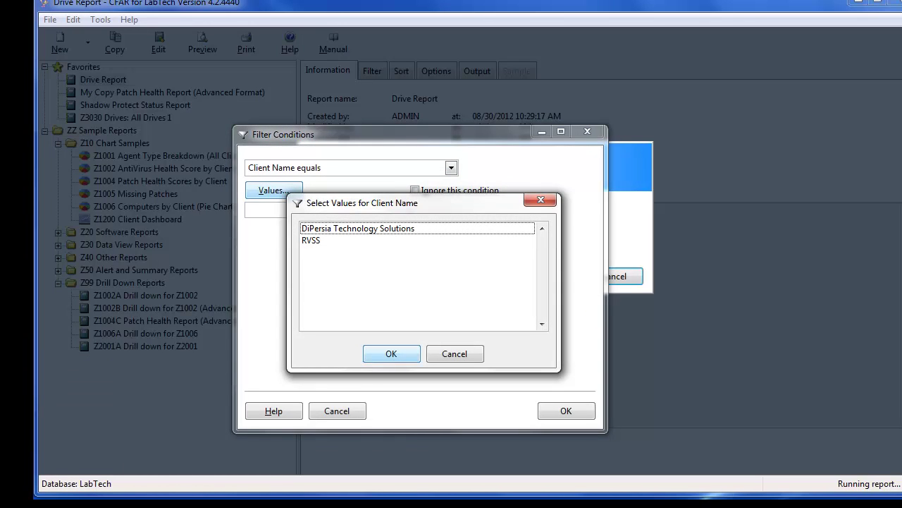
key("Return")
left_click(423, 191)
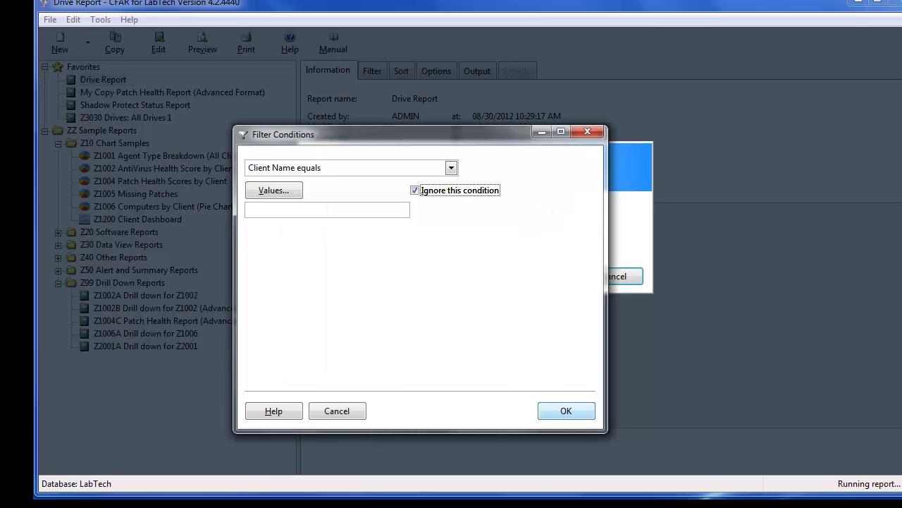
key("Return")
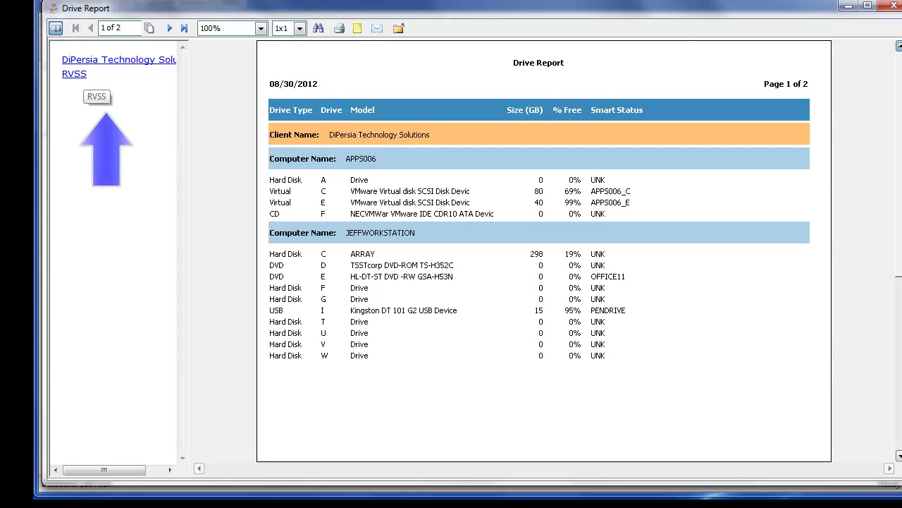
Examine the RVSS client's page in the previewed report and return to the first page
left_click(74, 73)
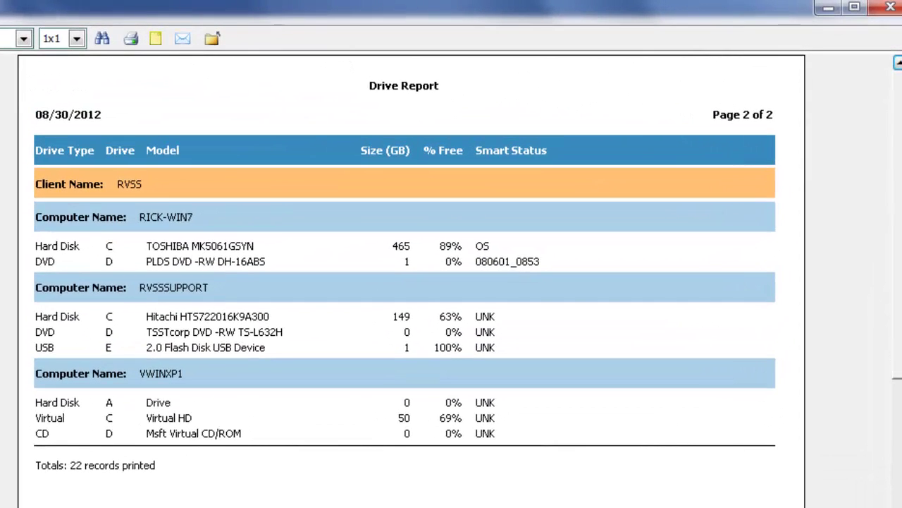
key("Page_Up")
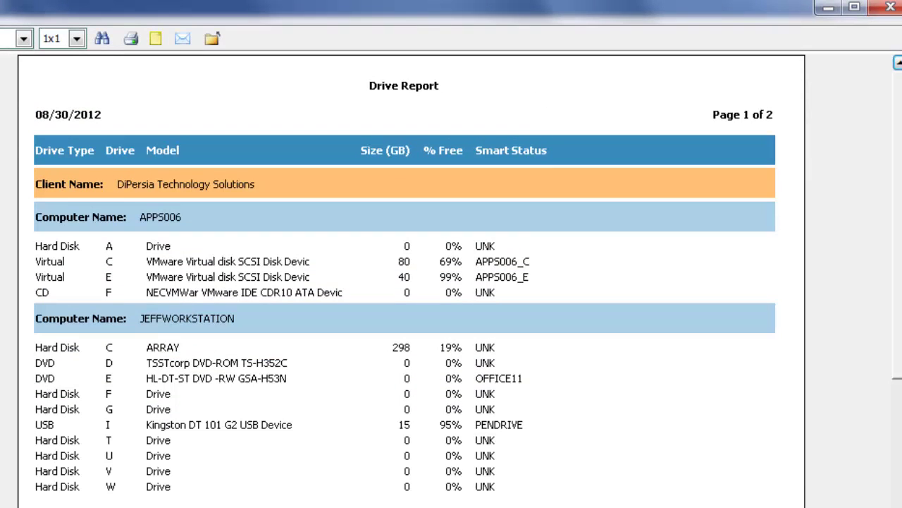